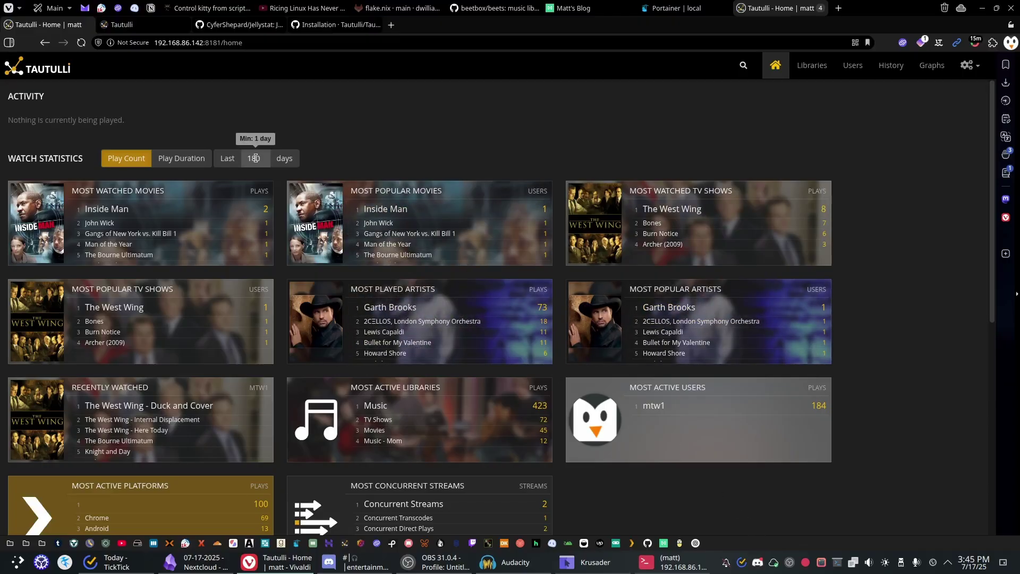
Step: Compare the Watch Statistics cards by Play Duration, then switch back to Play Count
{"action": "left_click", "coordinate": [191, 162]}
{"action": "left_click", "coordinate": [115, 160]}
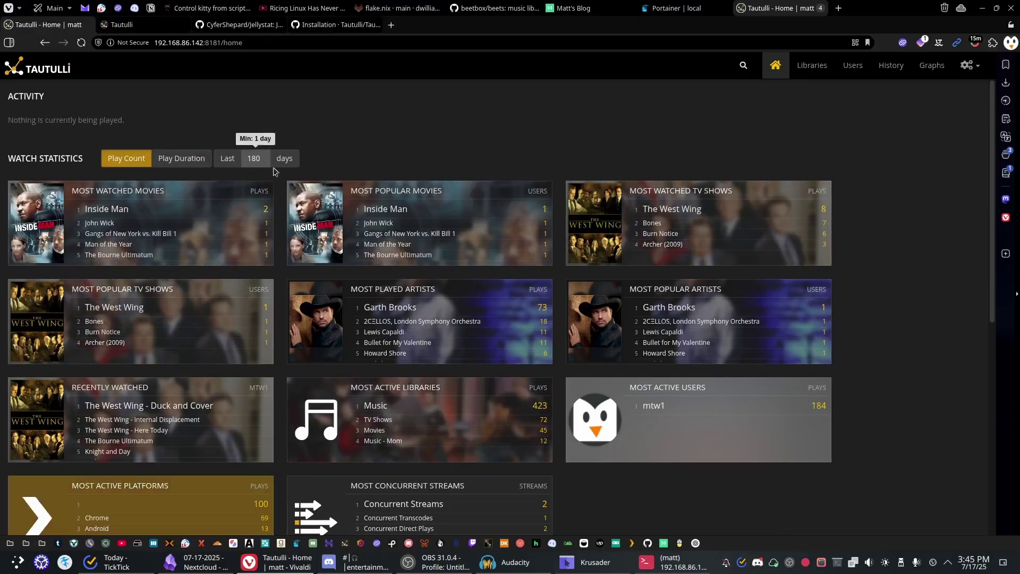
{"action": "scroll", "coordinate": [291, 193], "scroll_direction": "down", "scroll_amount": 2}
{"action": "scroll", "coordinate": [292, 187], "scroll_direction": "up", "scroll_amount": 2}
{"action": "scroll", "coordinate": [292, 187], "scroll_direction": "down", "scroll_amount": 2}
{"action": "scroll", "coordinate": [773, 184], "scroll_direction": "up", "scroll_amount": 2}
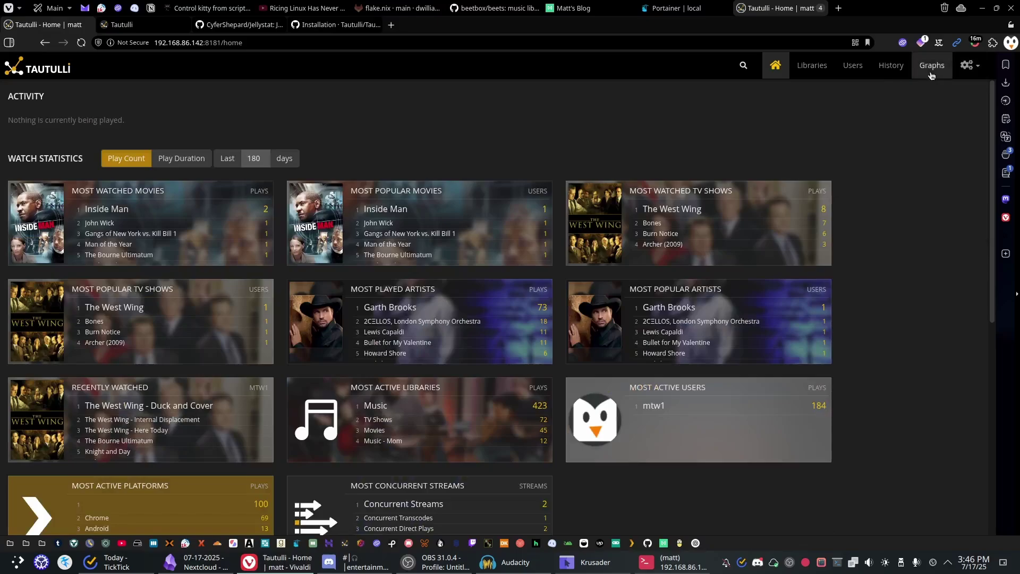
{"action": "left_click", "coordinate": [931, 75]}
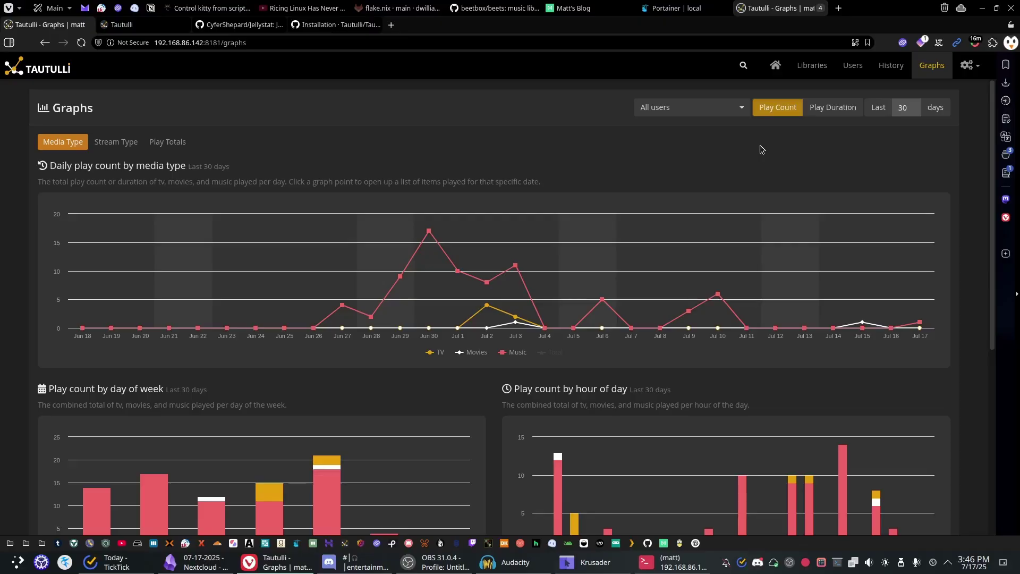
{"action": "mouse_move", "coordinate": [338, 225]}
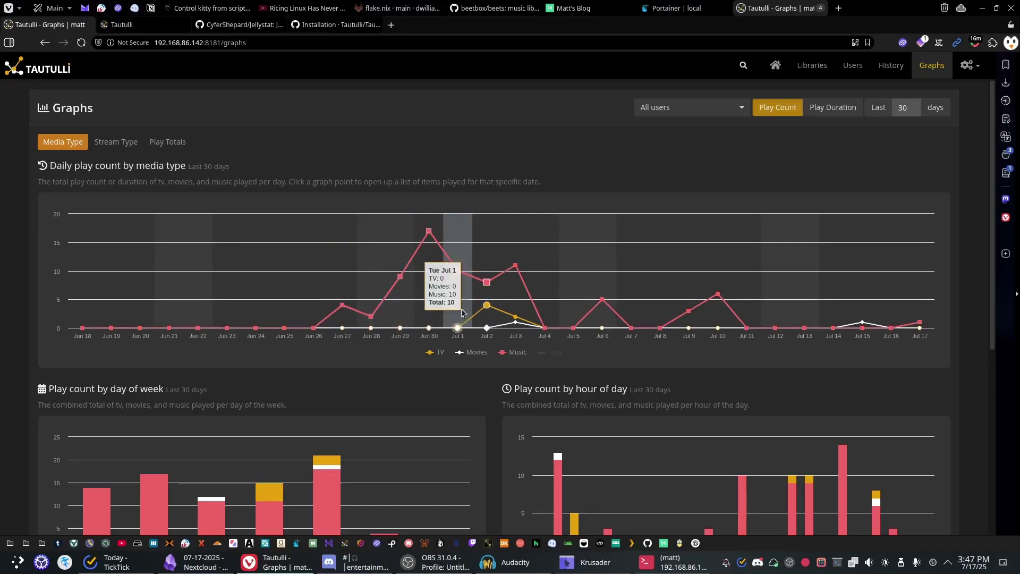
{"action": "scroll", "coordinate": [367, 339], "scroll_direction": "down", "scroll_amount": 2}
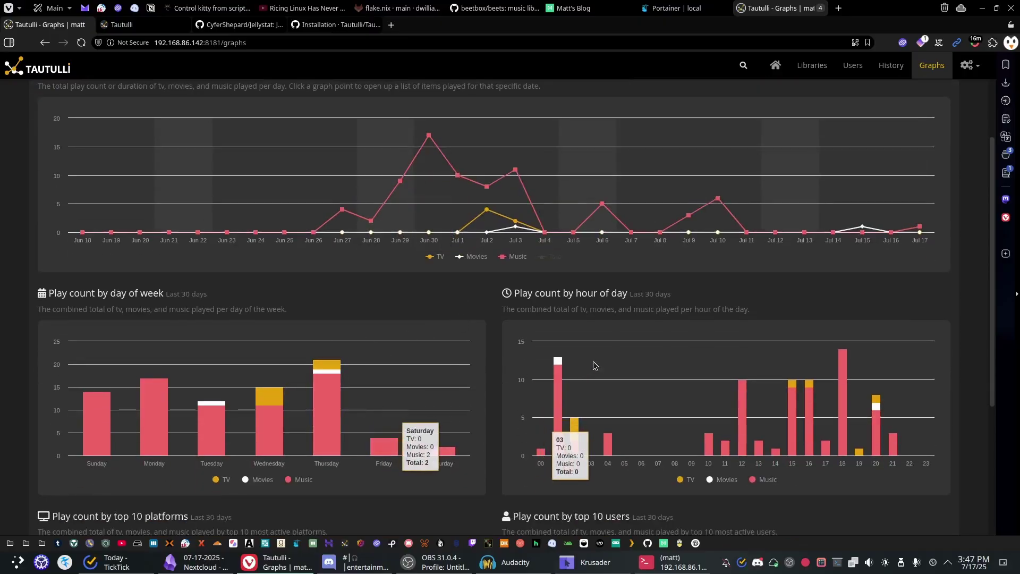
{"action": "scroll", "coordinate": [651, 374], "scroll_direction": "down", "scroll_amount": 4}
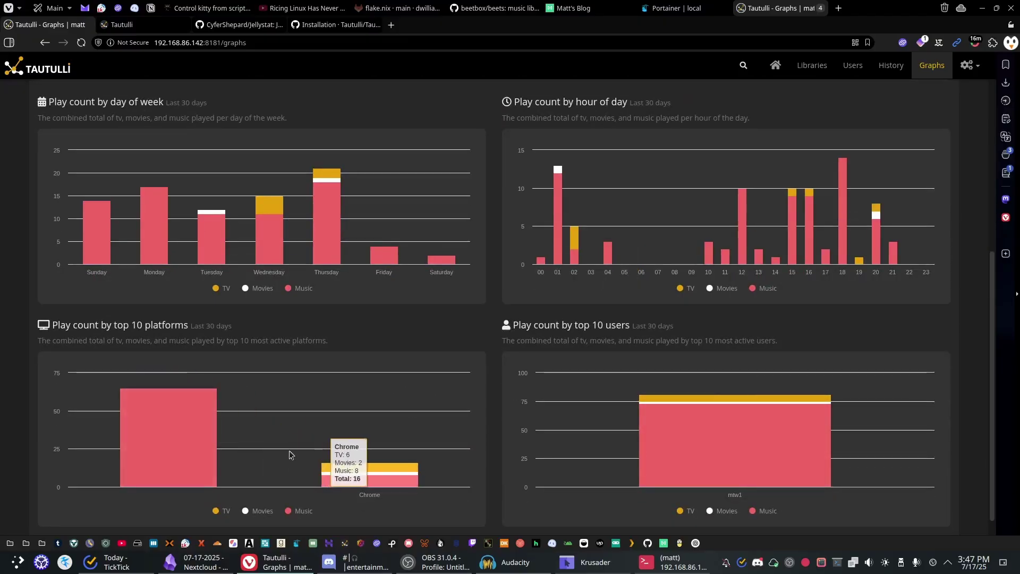
{"action": "scroll", "coordinate": [703, 392], "scroll_direction": "down", "scroll_amount": 1}
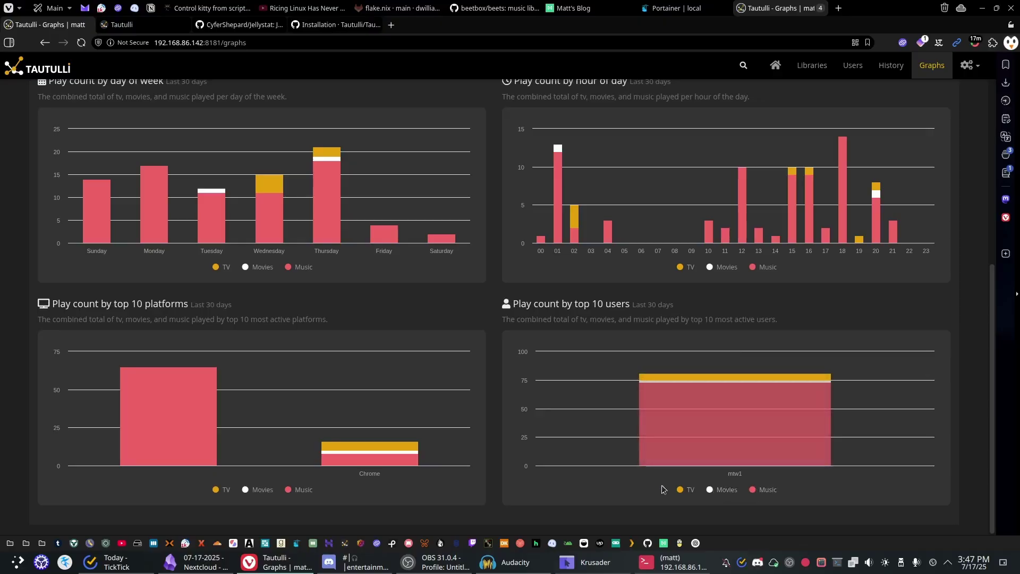
{"action": "scroll", "coordinate": [663, 483], "scroll_direction": "up", "scroll_amount": 6}
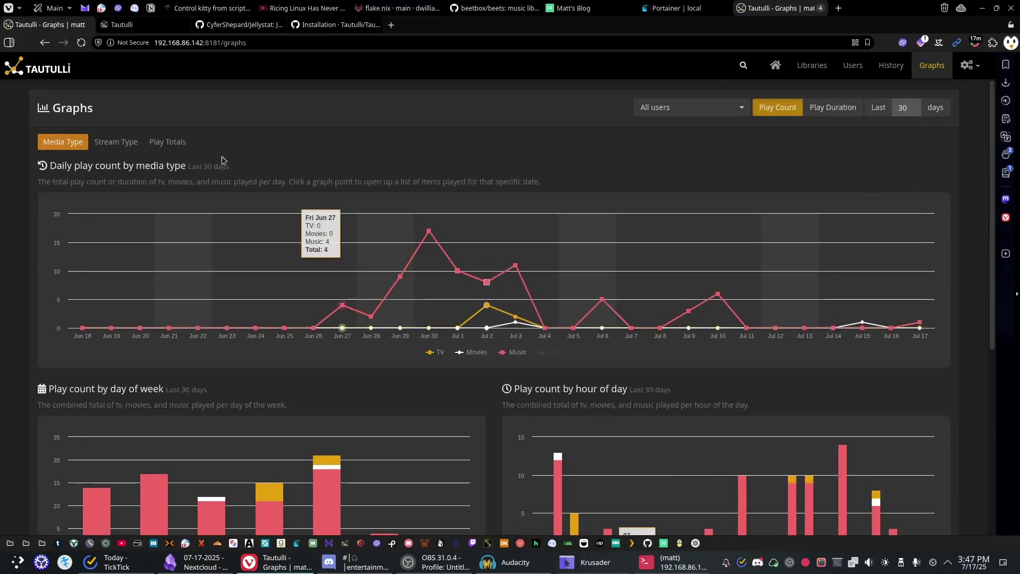
Step: Chart plays by stream type, then show monthly Play Totals over the last 24 months
{"action": "left_click", "coordinate": [113, 141]}
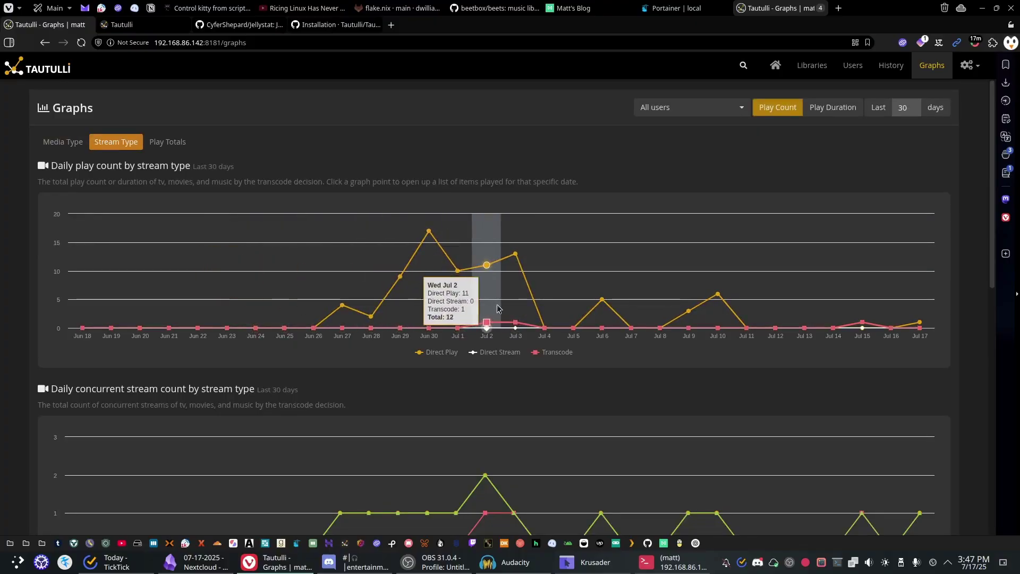
{"action": "left_click", "coordinate": [168, 148]}
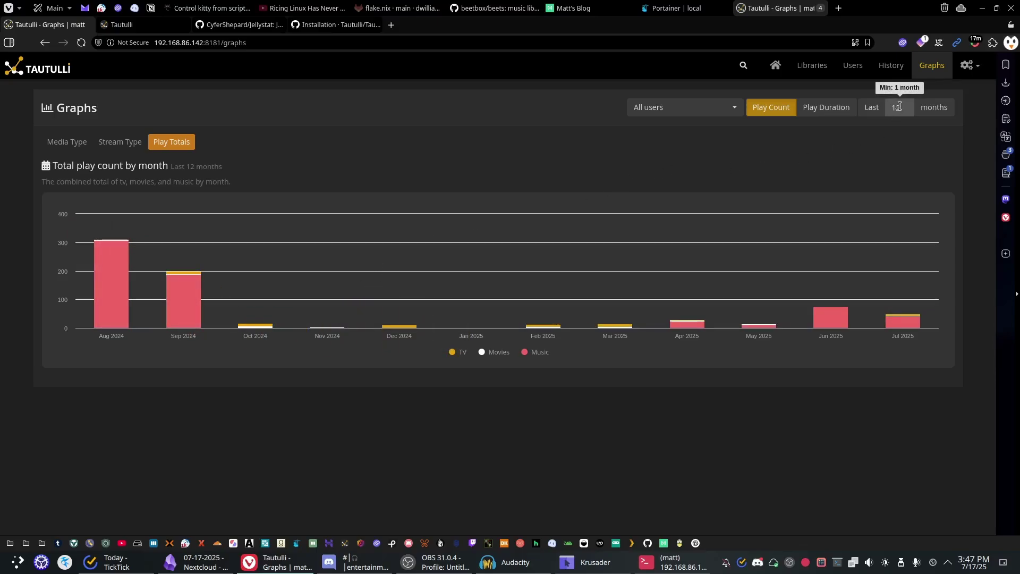
{"action": "left_click_drag", "start_coordinate": [899, 106], "coordinate": [885, 108]}
{"action": "type", "text": "245"}
{"action": "key", "text": "BackSpace"}
{"action": "key", "text": "Return"}
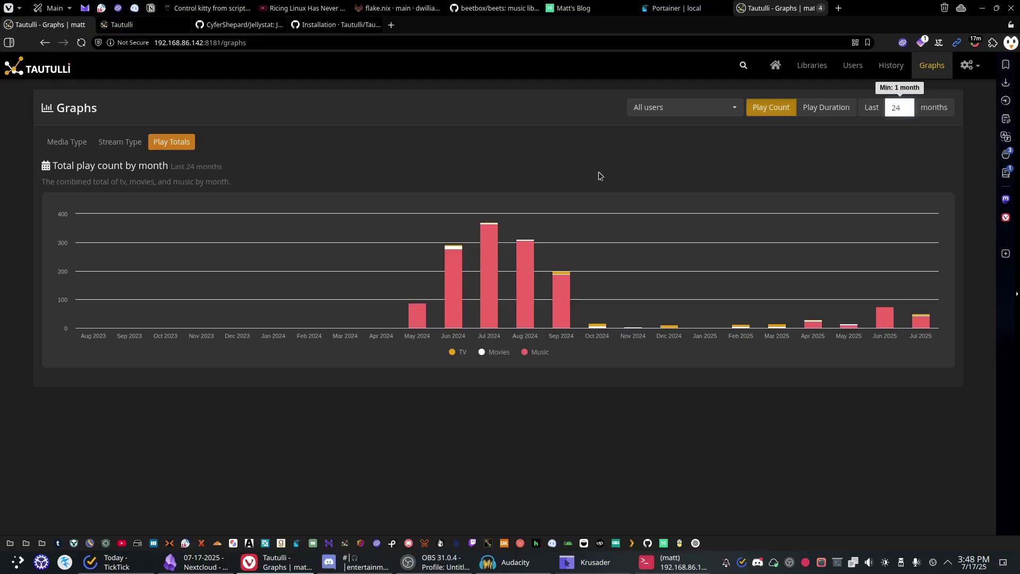
Step: Open the History page listing recent playback records
{"action": "left_click", "coordinate": [891, 65]}
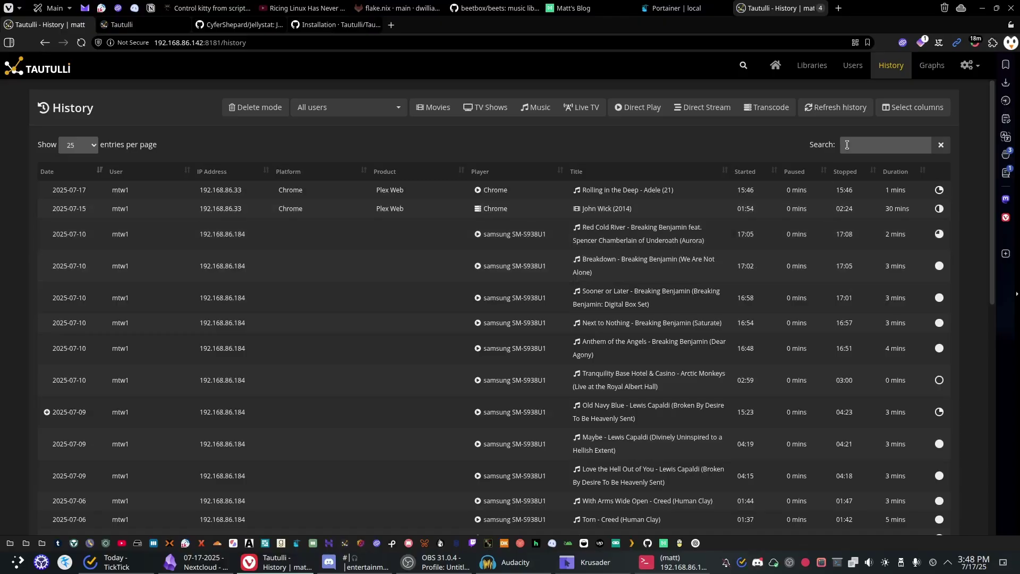
Step: Look through the Users and Libraries lists, then return to the home dashboard
{"action": "left_click", "coordinate": [854, 65]}
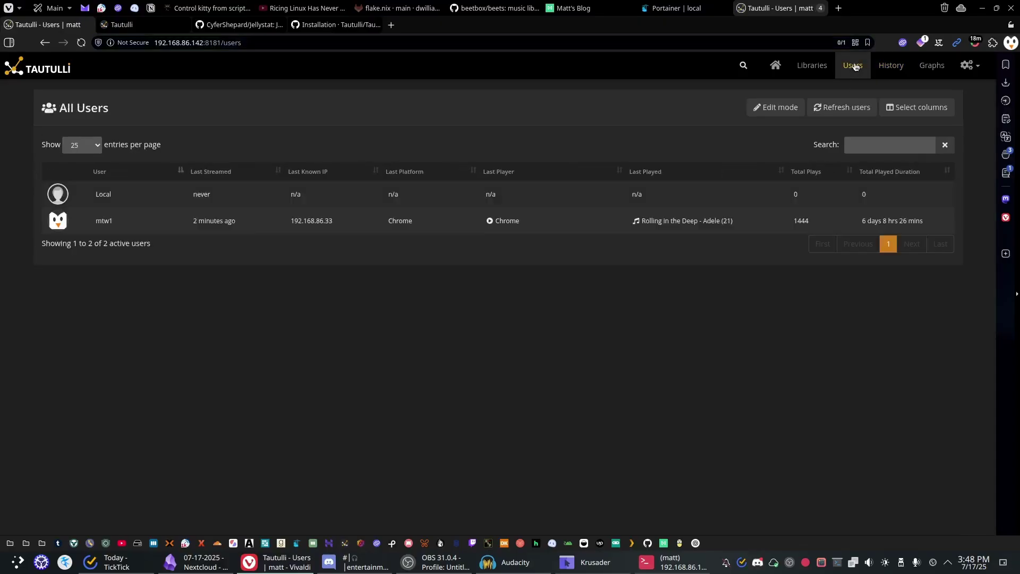
{"action": "left_click", "coordinate": [817, 67]}
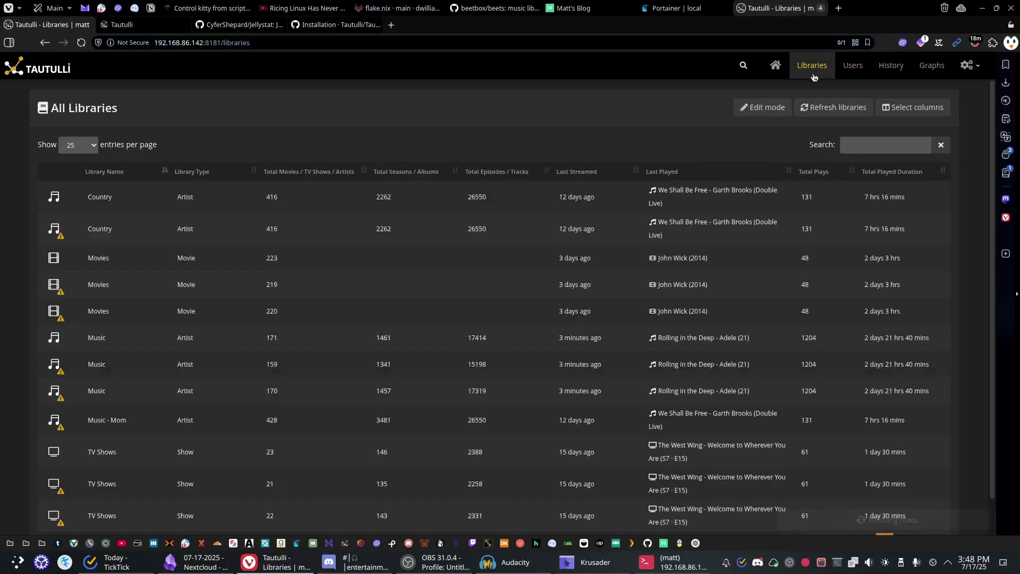
{"action": "left_click", "coordinate": [774, 67]}
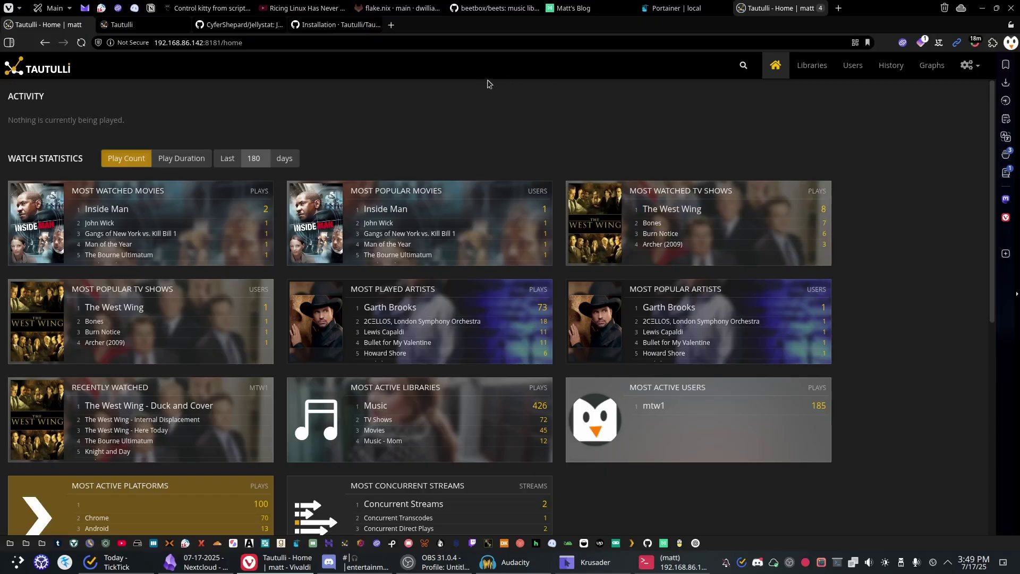
Step: Switch to the Tautulli installation wiki's Docker section on GitHub
{"action": "left_click", "coordinate": [314, 27]}
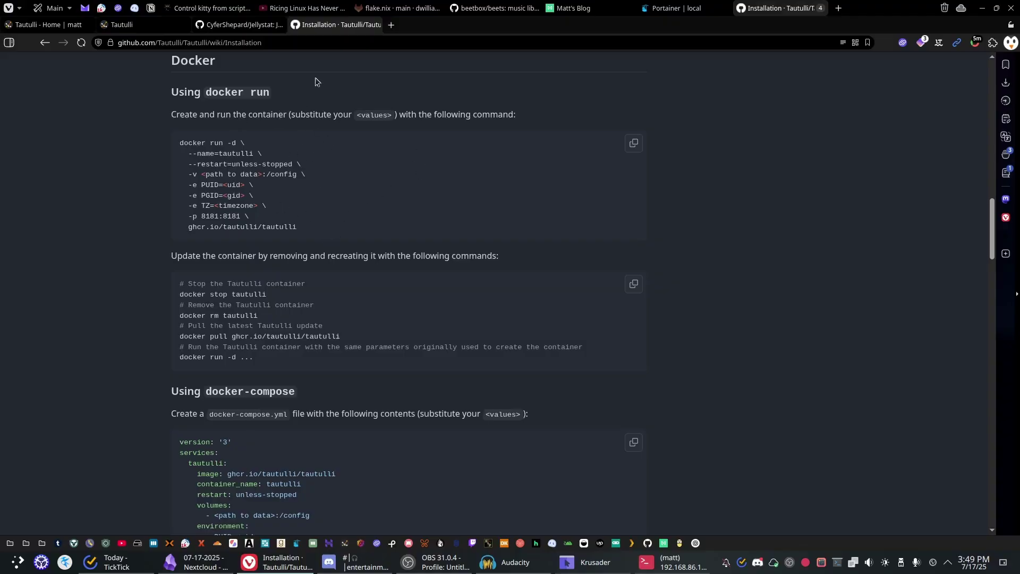
Step: Check the tautulli container in Portainer, then highlight the 8181:8181 port mapping in the wiki's docker-compose example
{"action": "left_click", "coordinate": [674, 8]}
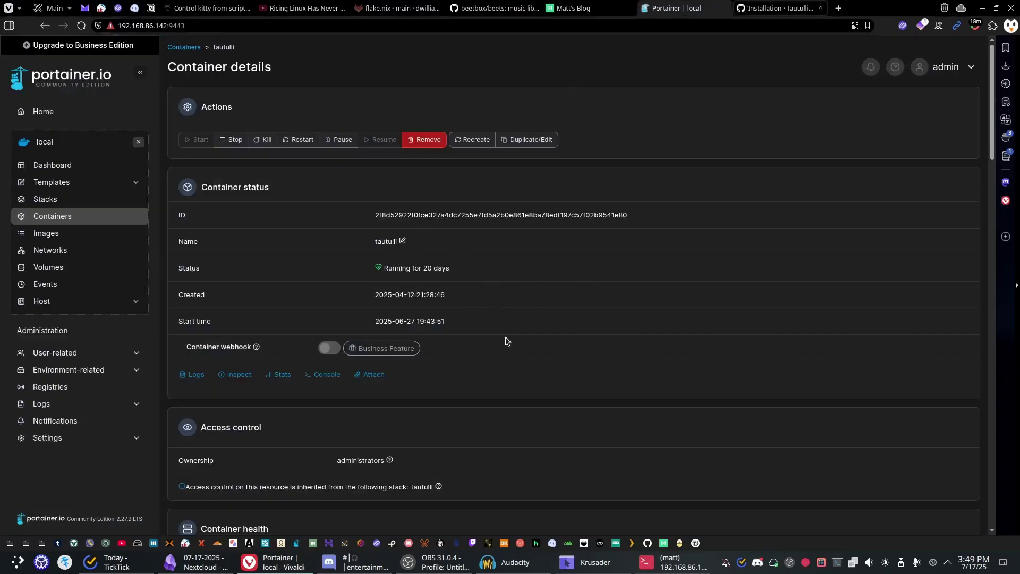
{"action": "left_click", "coordinate": [783, 5]}
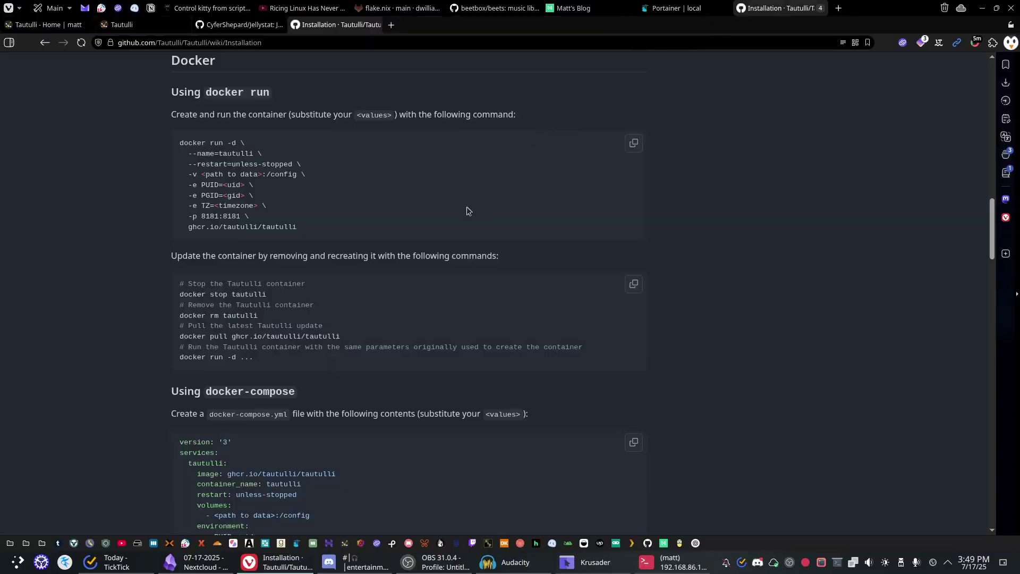
{"action": "scroll", "coordinate": [403, 303], "scroll_direction": "down", "scroll_amount": 2}
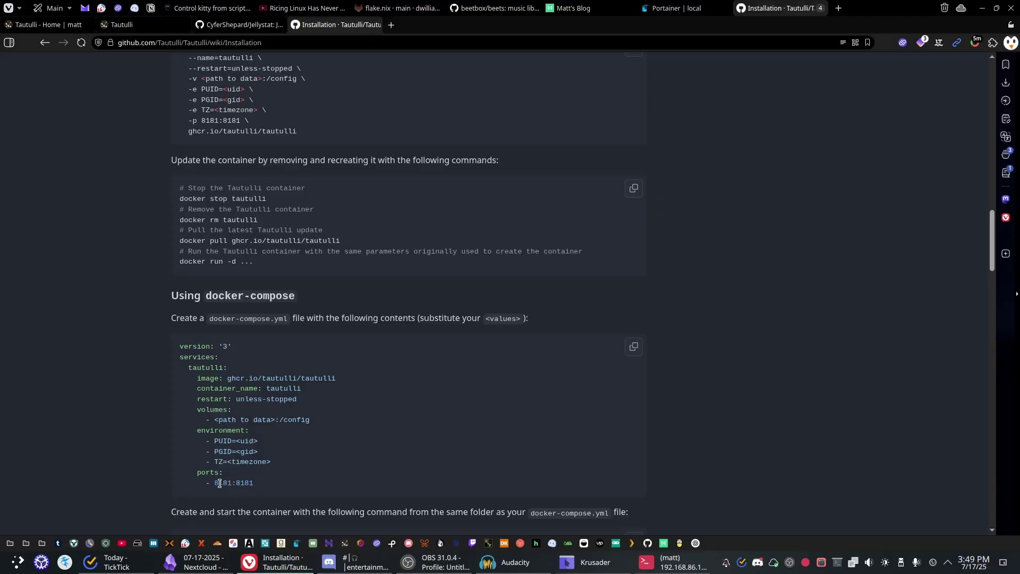
{"action": "left_click_drag", "start_coordinate": [219, 483], "coordinate": [228, 483]}
{"action": "scroll", "coordinate": [241, 407], "scroll_direction": "up", "scroll_amount": 3}
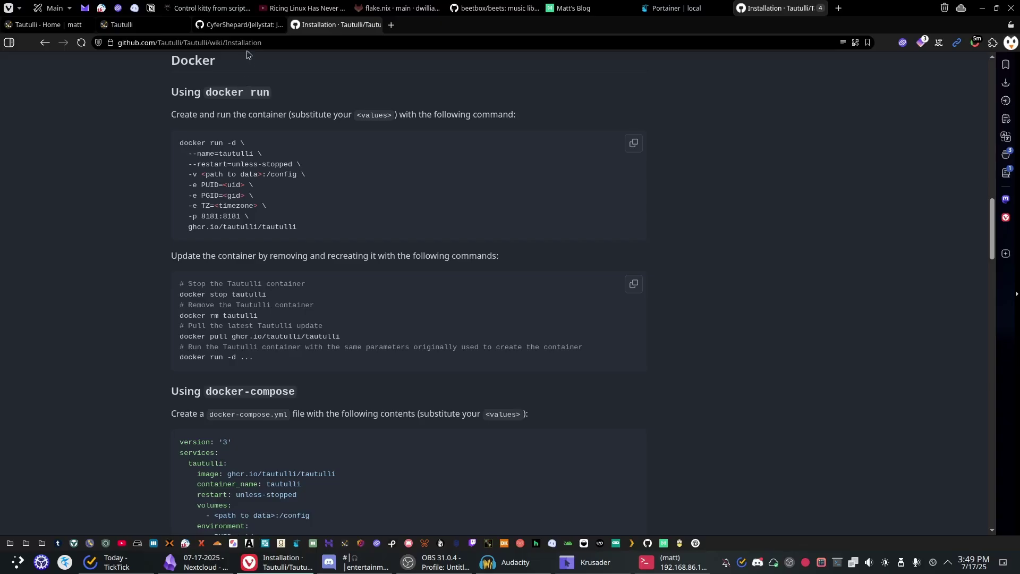
Step: Scroll through the Jellystat repository README, then go back to the Tautulli home dashboard
{"action": "left_click", "coordinate": [200, 25]}
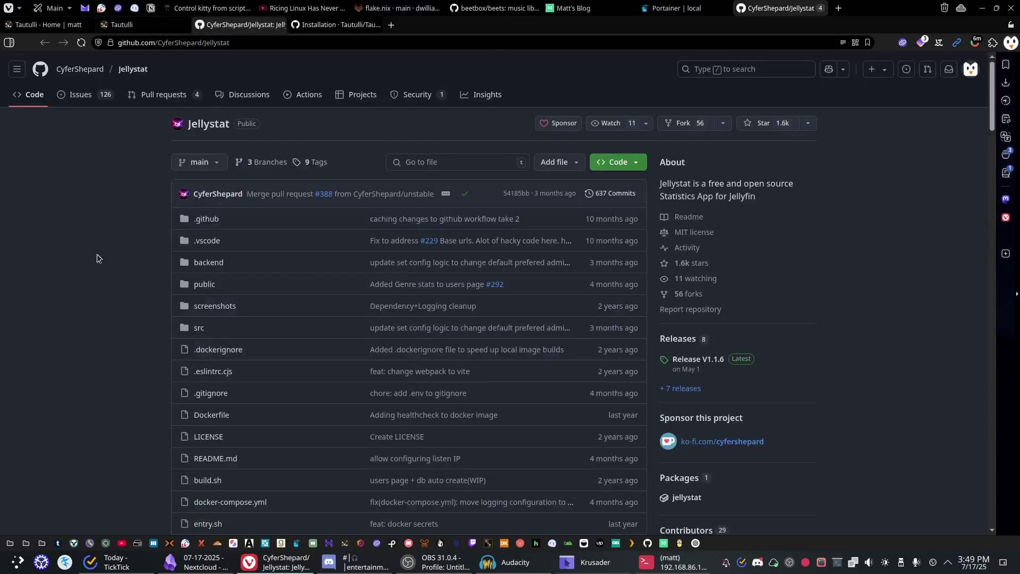
{"action": "scroll", "coordinate": [97, 258], "scroll_direction": "down", "scroll_amount": 20}
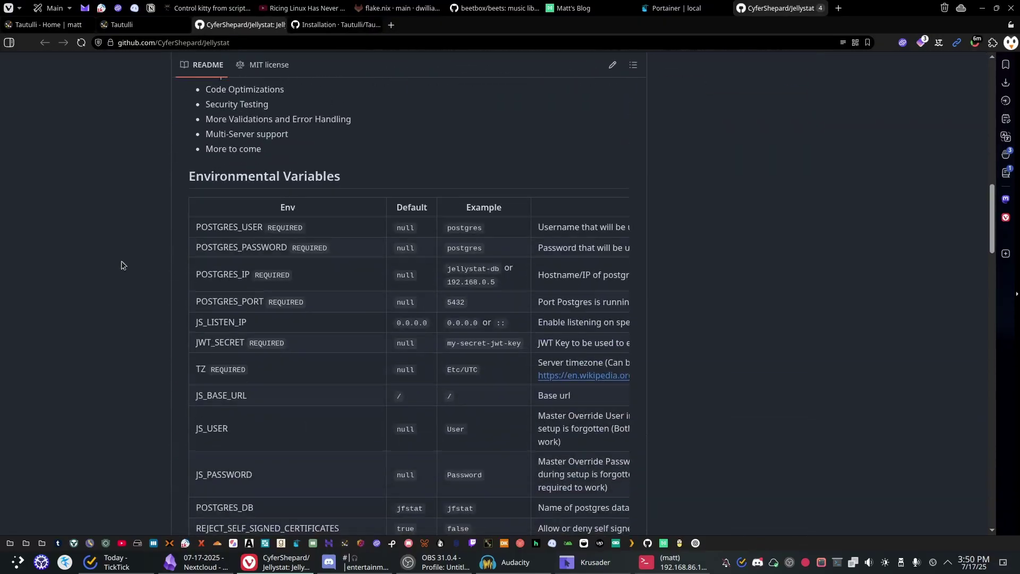
{"action": "scroll", "coordinate": [122, 265], "scroll_direction": "down", "scroll_amount": 6}
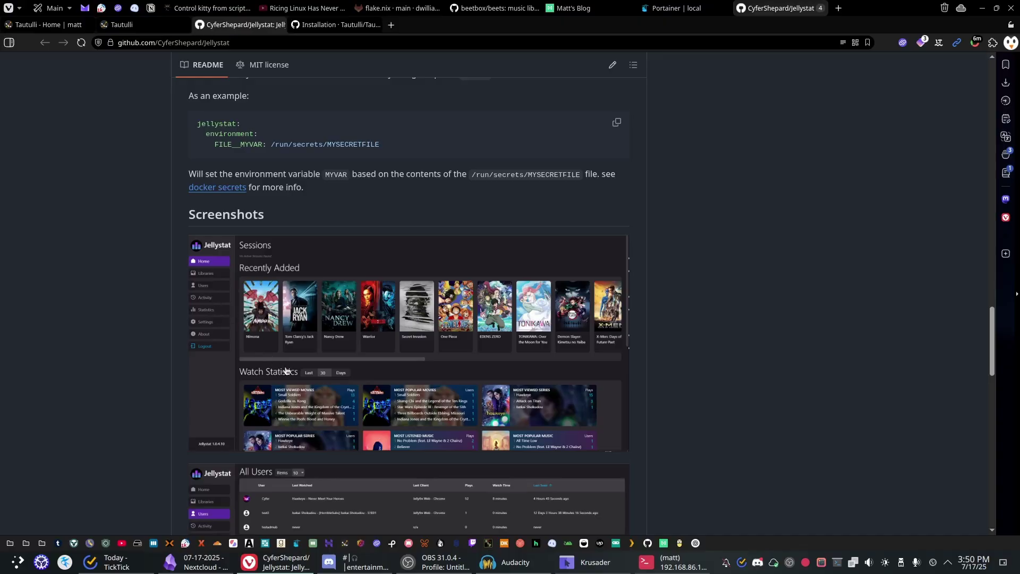
{"action": "scroll", "coordinate": [286, 368], "scroll_direction": "up", "scroll_amount": 10}
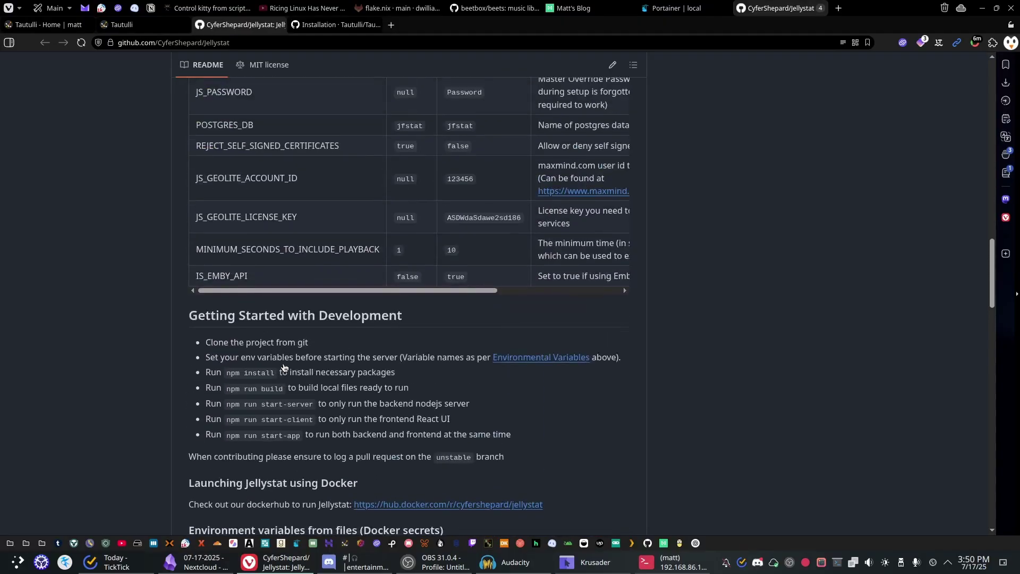
{"action": "scroll", "coordinate": [284, 362], "scroll_direction": "up", "scroll_amount": 15}
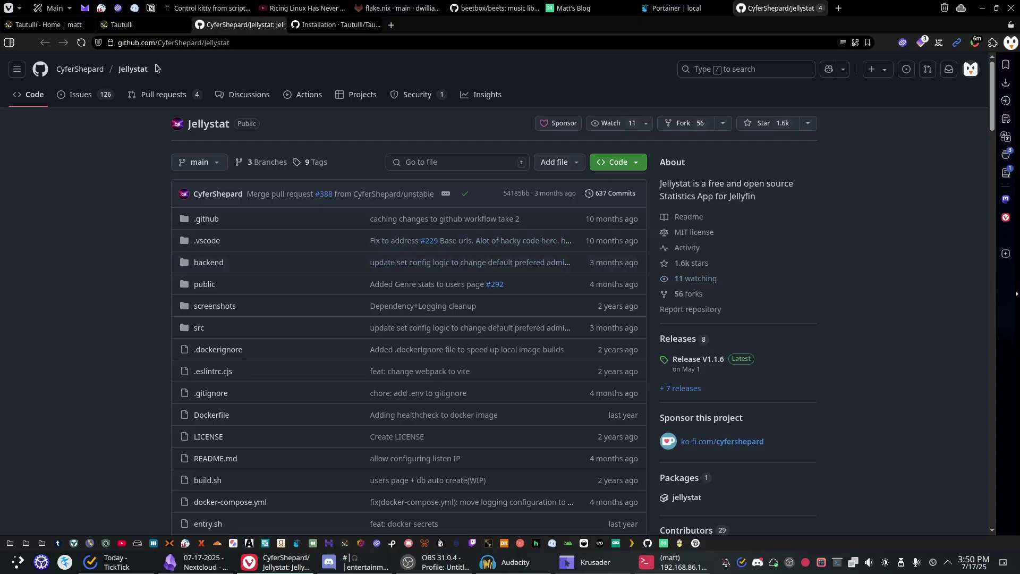
{"action": "left_click", "coordinate": [77, 24]}
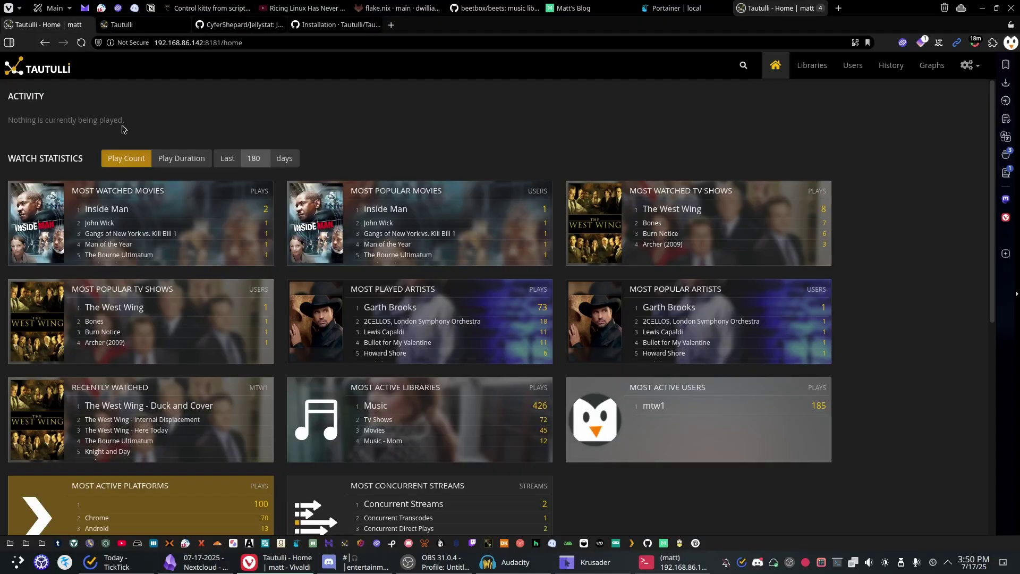